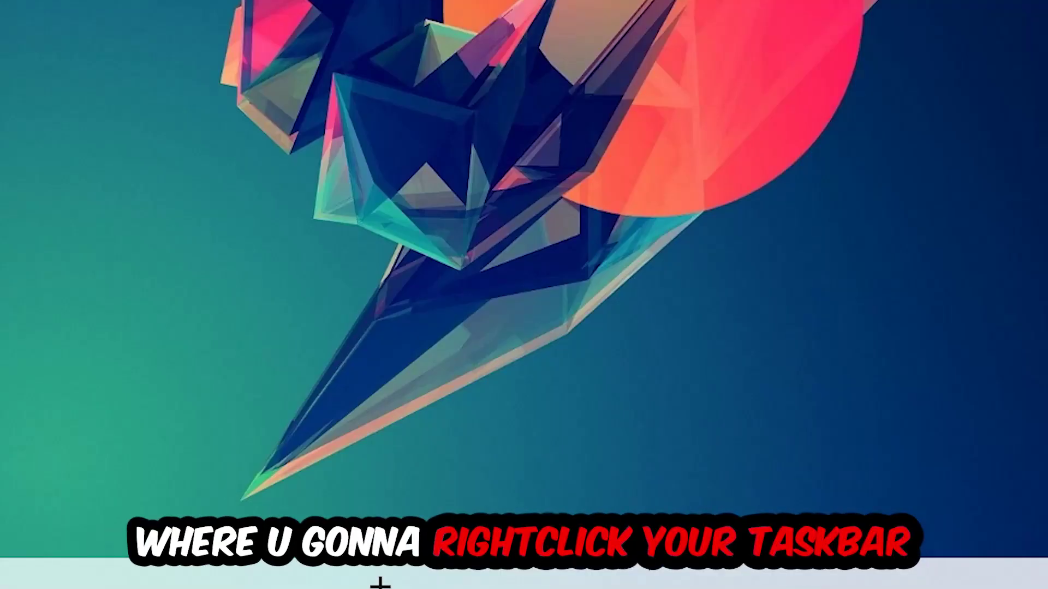
Step: Launch Task Manager from the taskbar and bring up the End task actions for Google Chrome
right_click(455, 572)
click(462, 524)
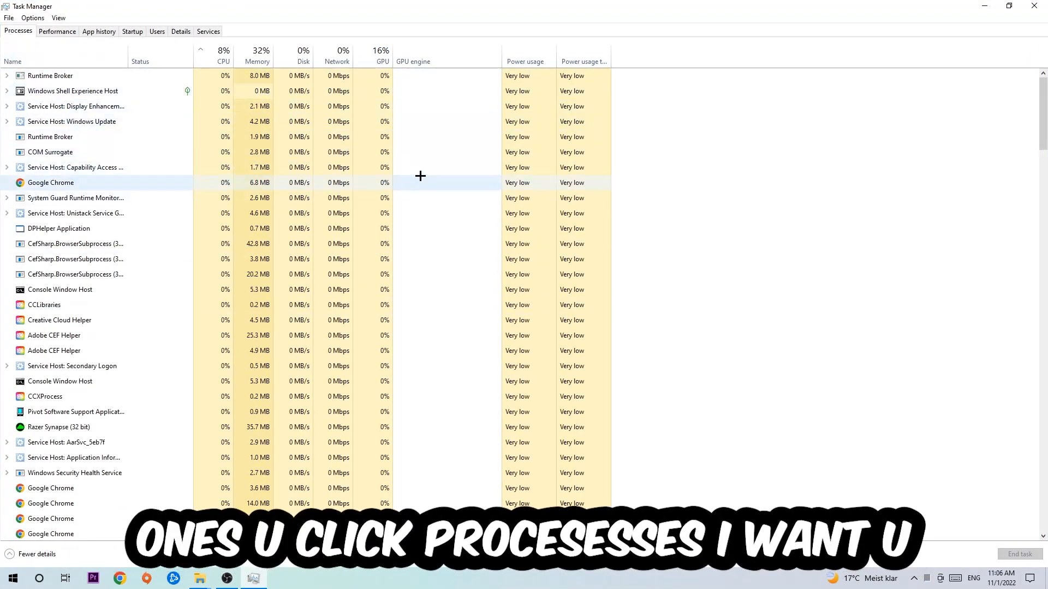
click(106, 183)
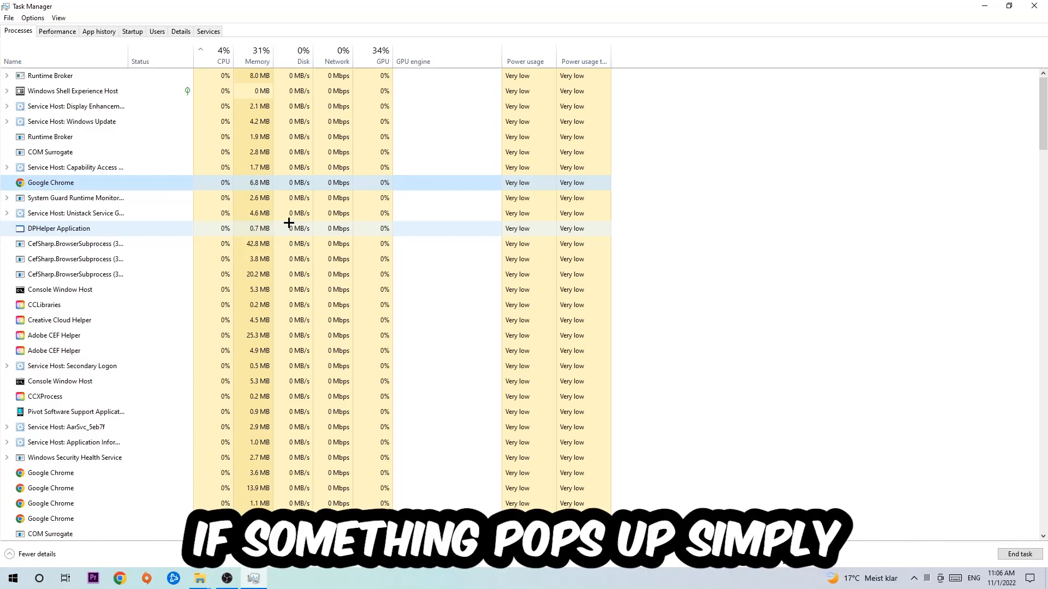
right_click(131, 183)
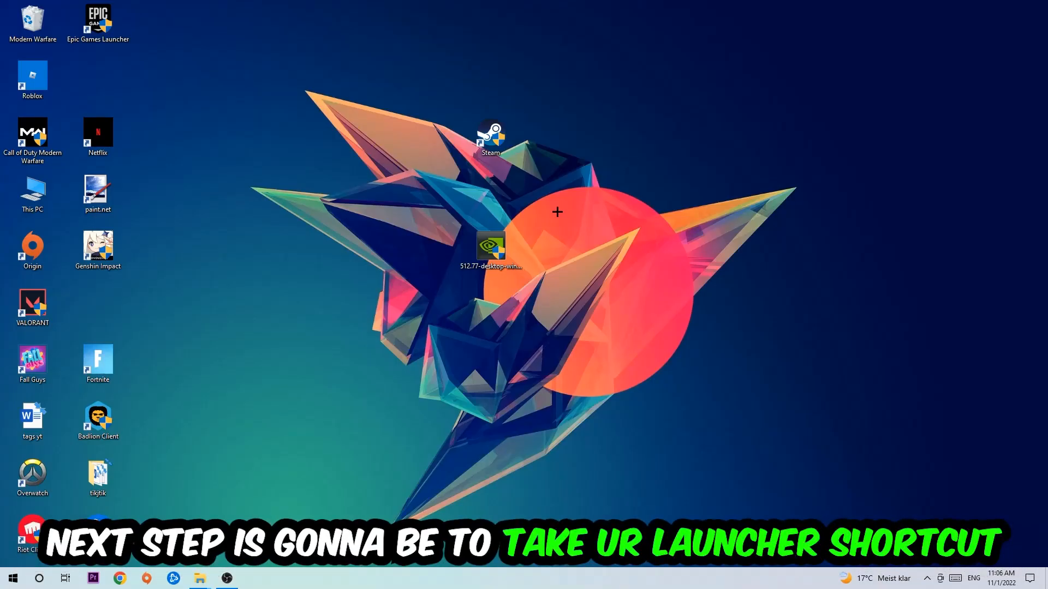
Step: Drag the Steam shortcut right and back, then bring up its shortcut options
drag(492, 139, 622, 195)
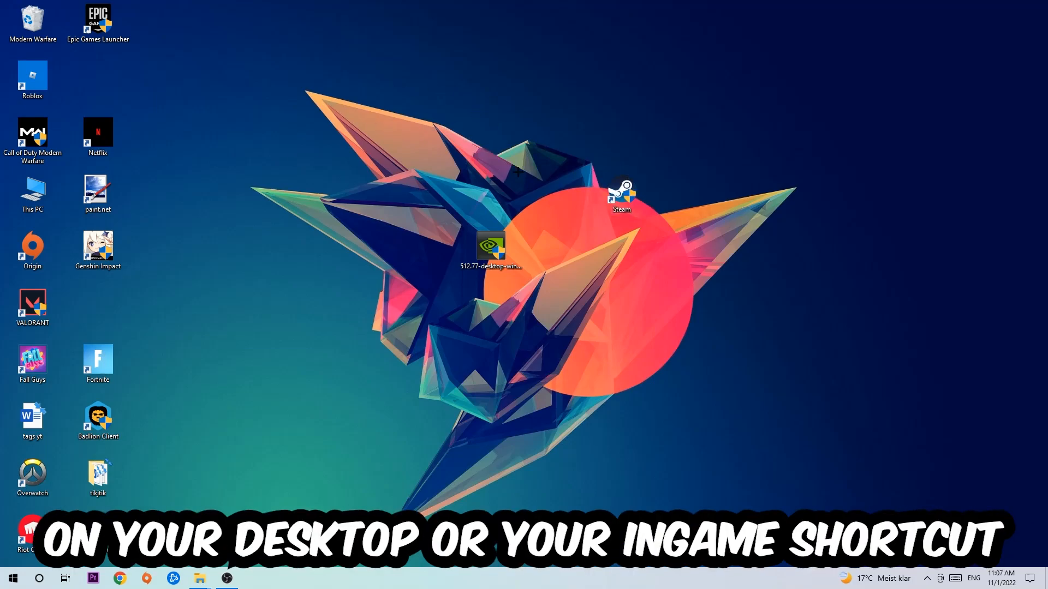
drag(622, 195, 492, 139)
right_click(492, 139)
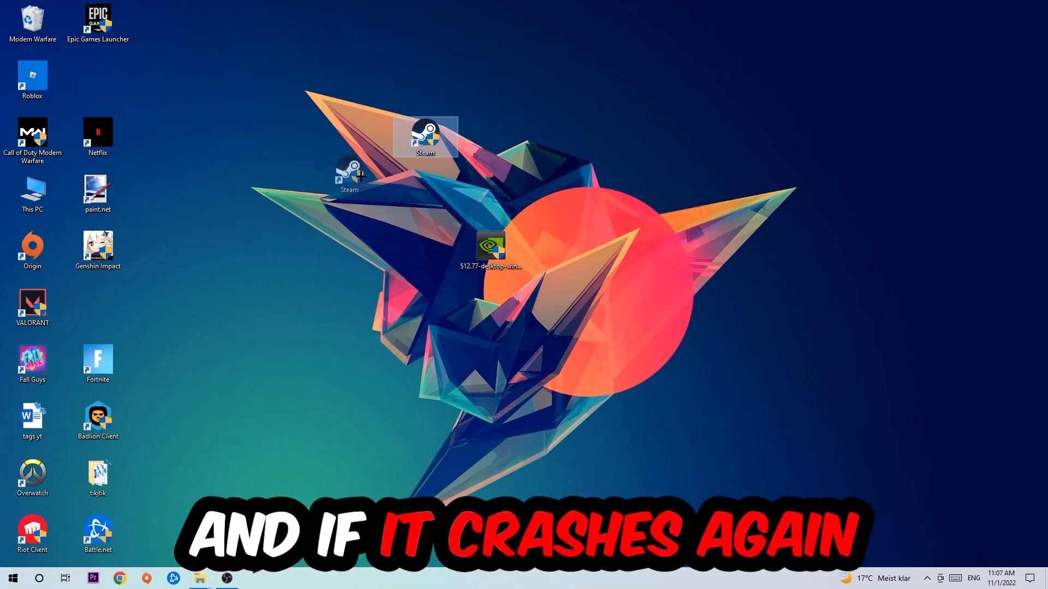
Step: In the Steam shortcut's Compatibility properties, set Windows 8 mode and Run as administrator, then save
drag(425, 134, 359, 193)
right_click(358, 192)
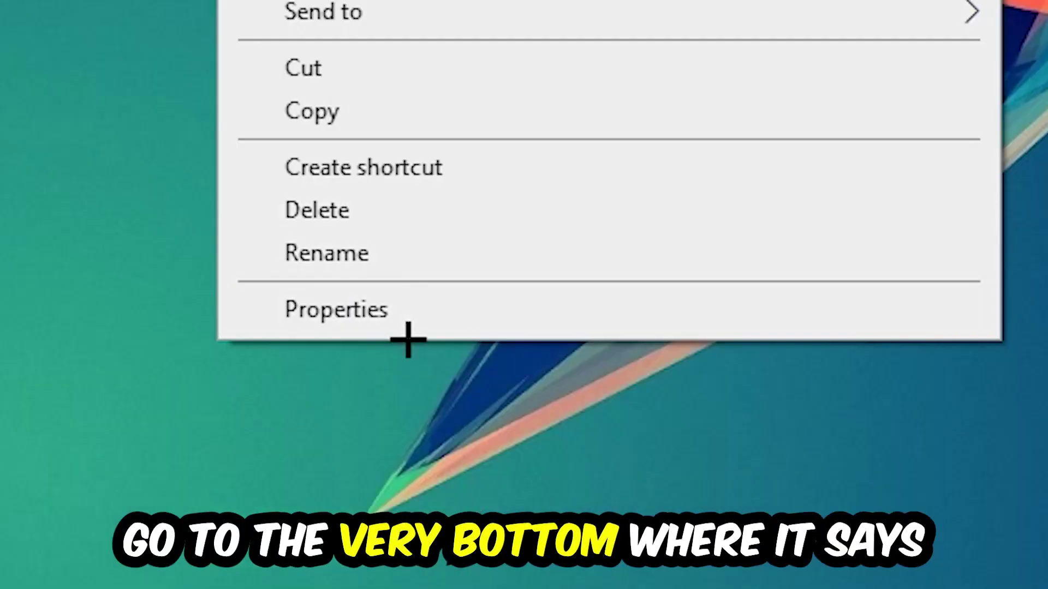
click(386, 471)
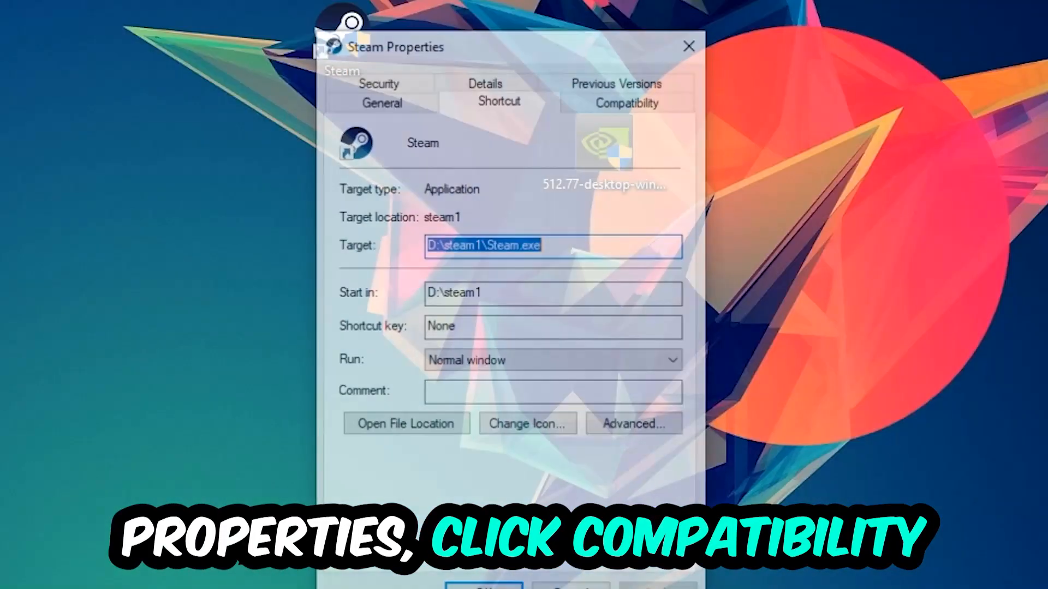
click(629, 100)
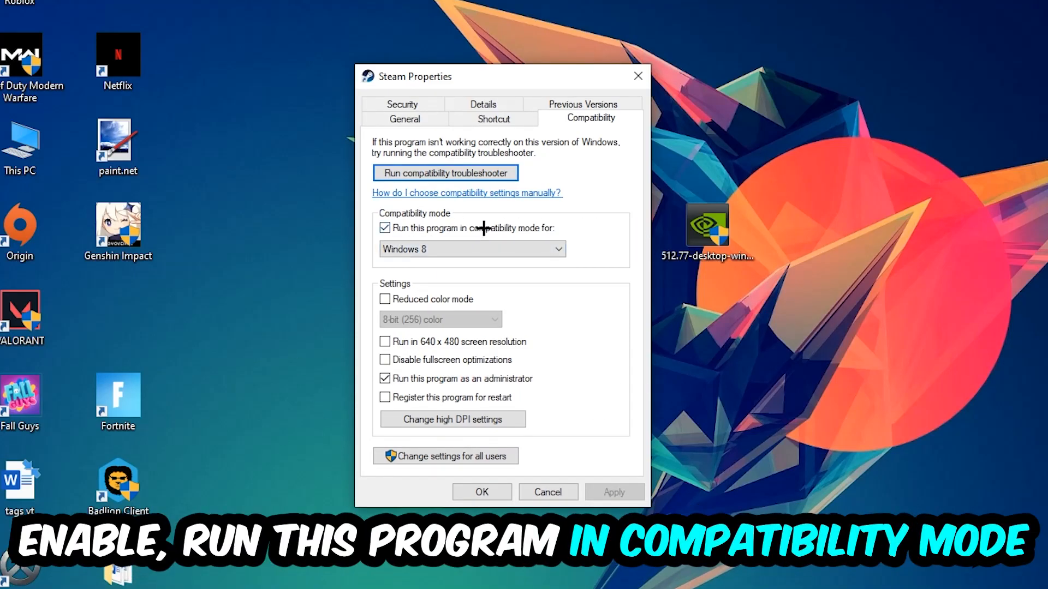
click(559, 249)
click(458, 260)
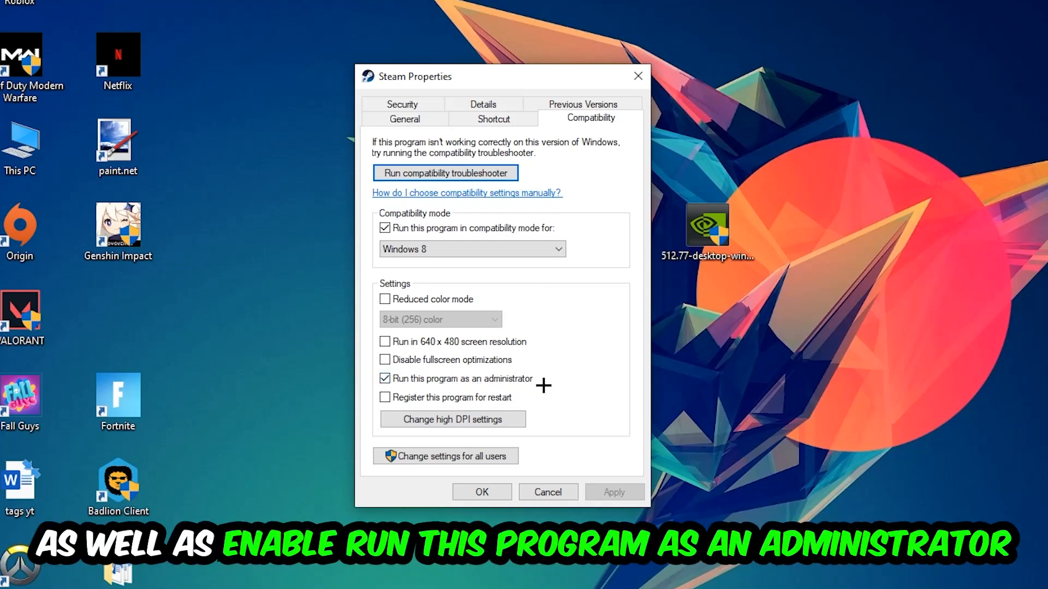
click(482, 492)
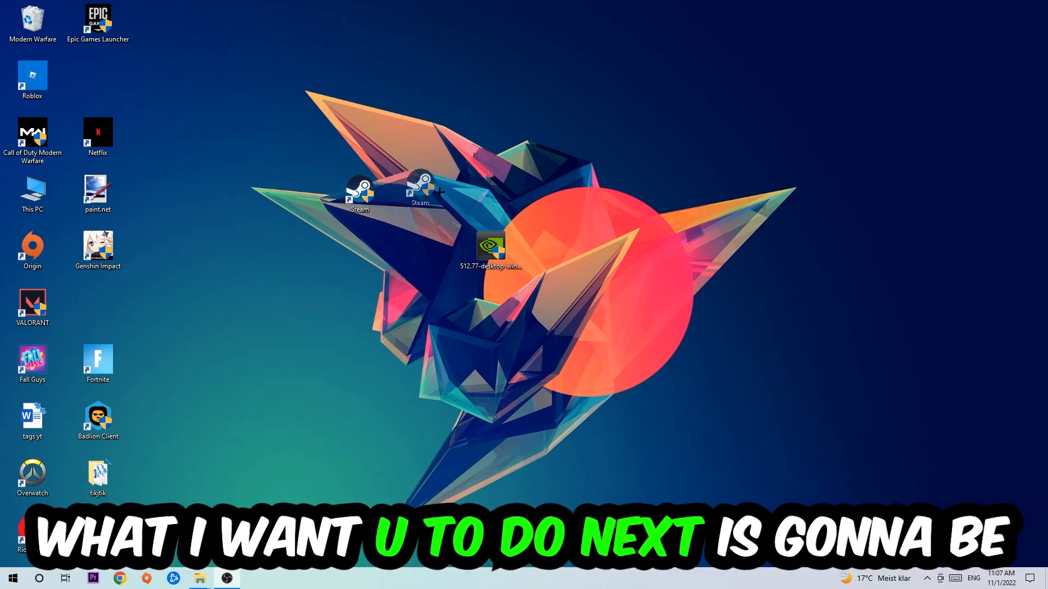
Step: Move the Steam shortcut right on the desktop and undo the move
drag(360, 193, 491, 192)
key(ctrl+z)
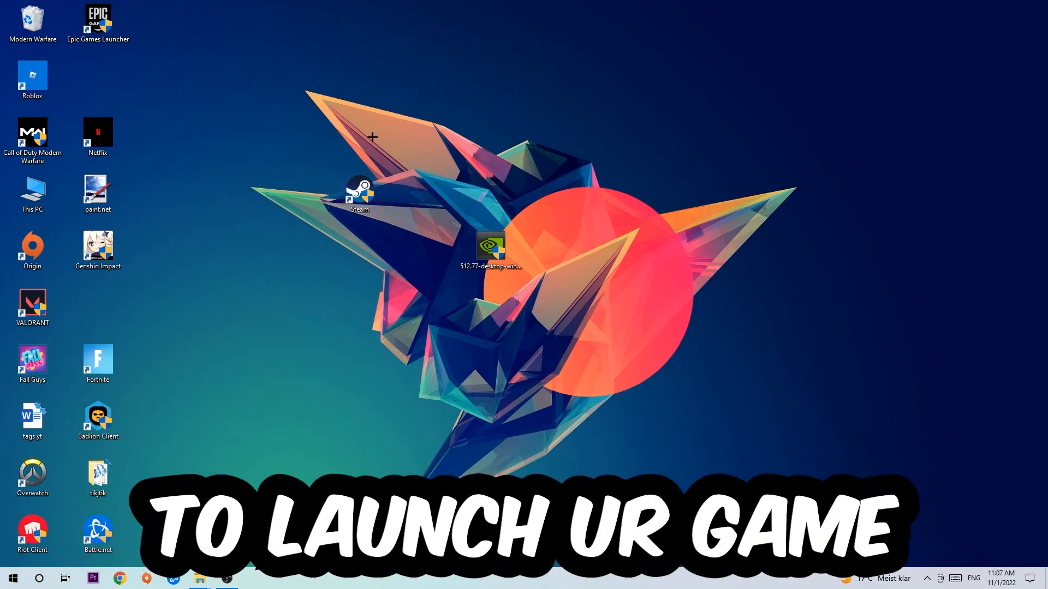